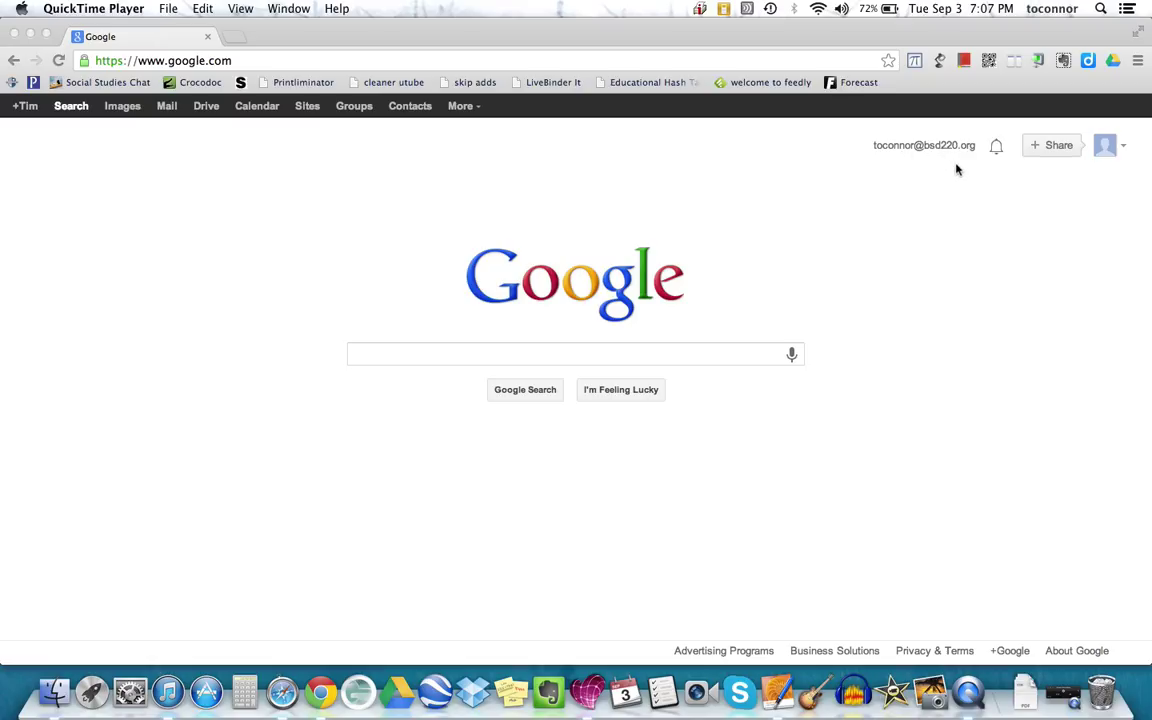
- Check the signed-in Google account details, then close the account panel
left_click(1124, 150)
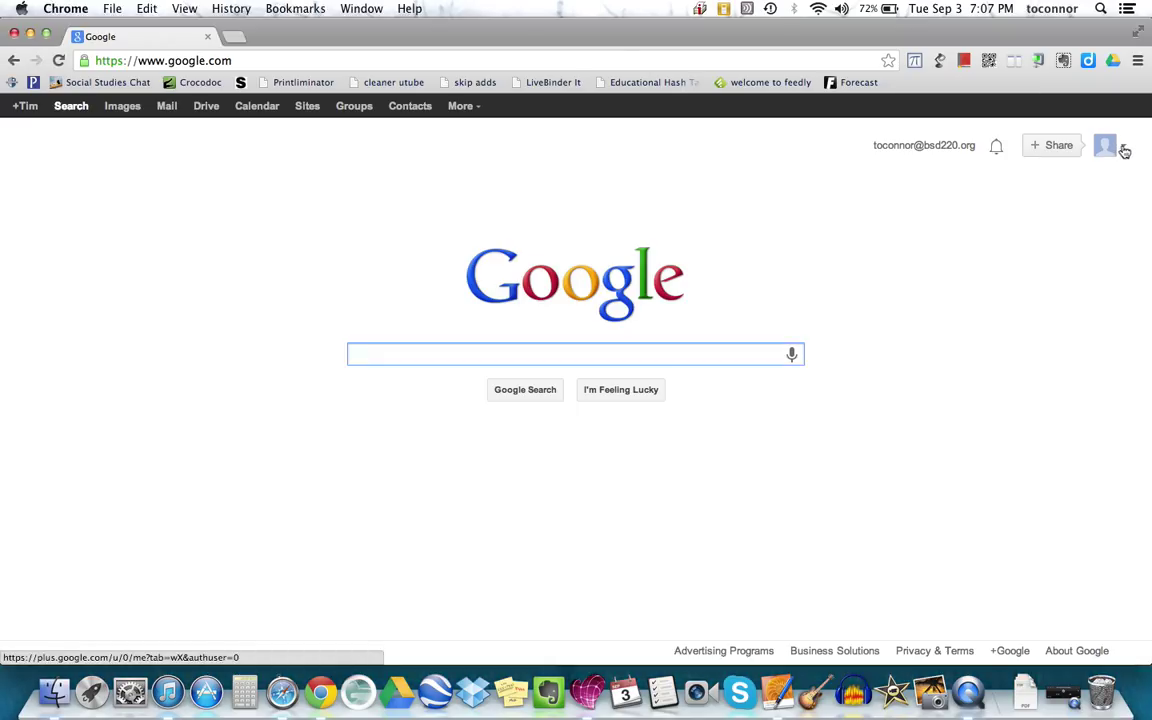
left_click(1124, 150)
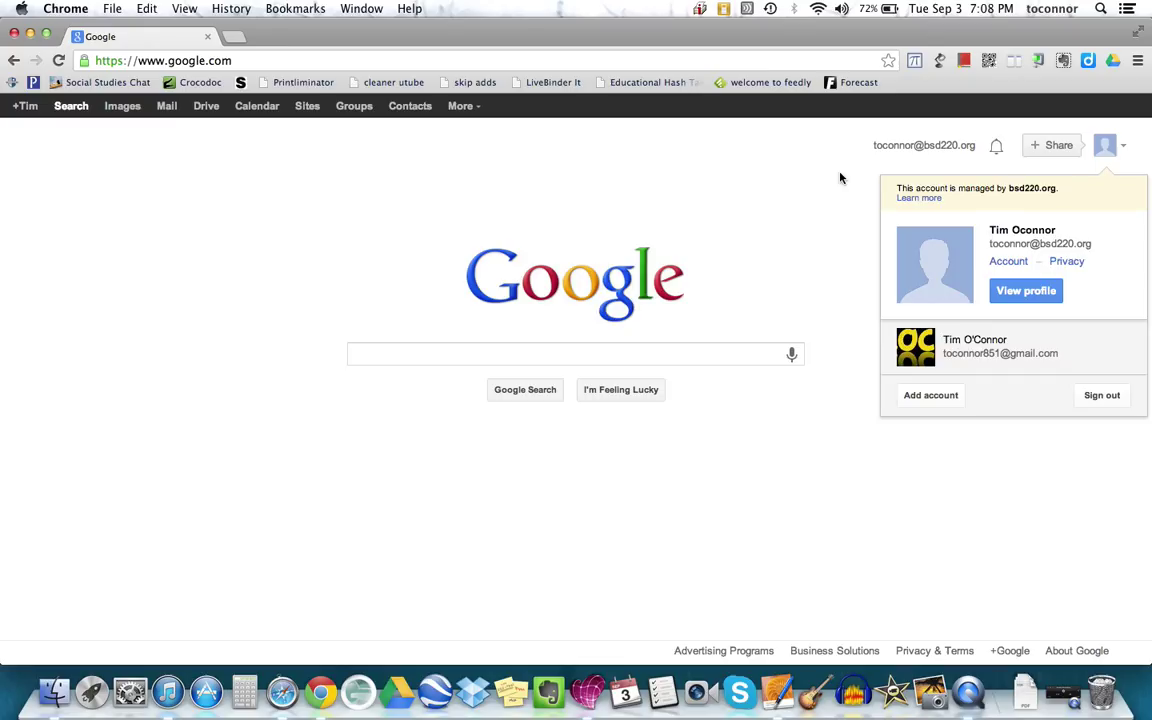
left_click(840, 178)
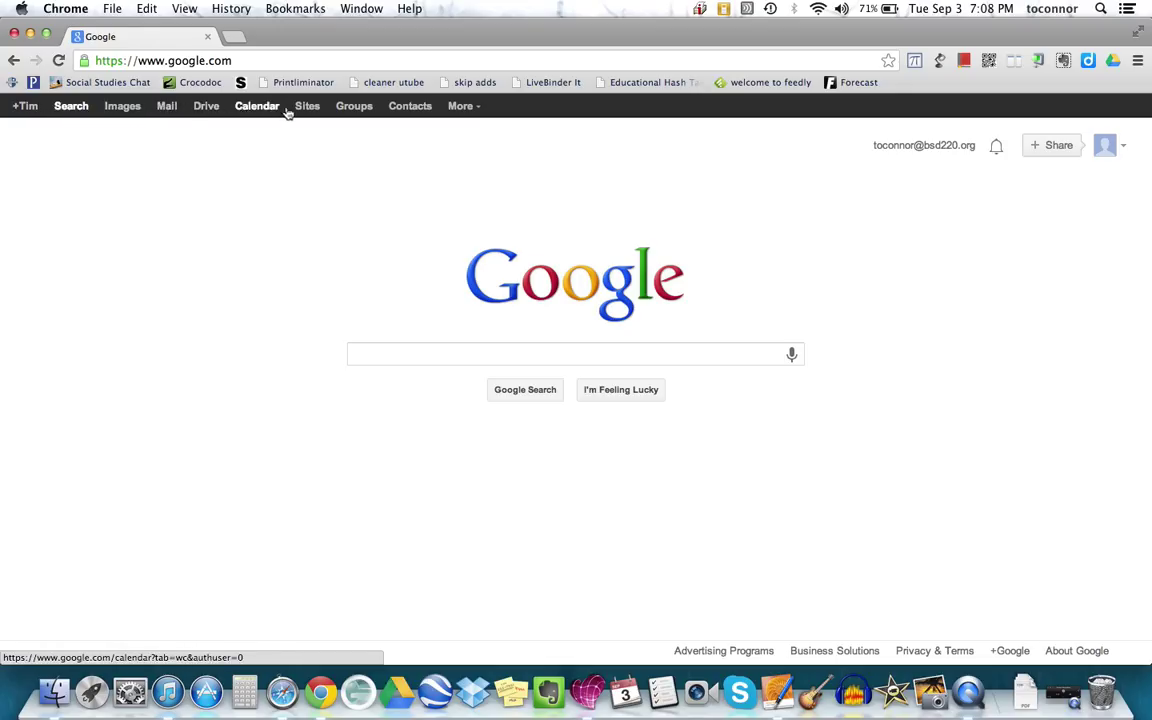
- Go to Google Drive's My Drive and look over folders like BIC, DAL Team and Workflow
left_click(210, 113)
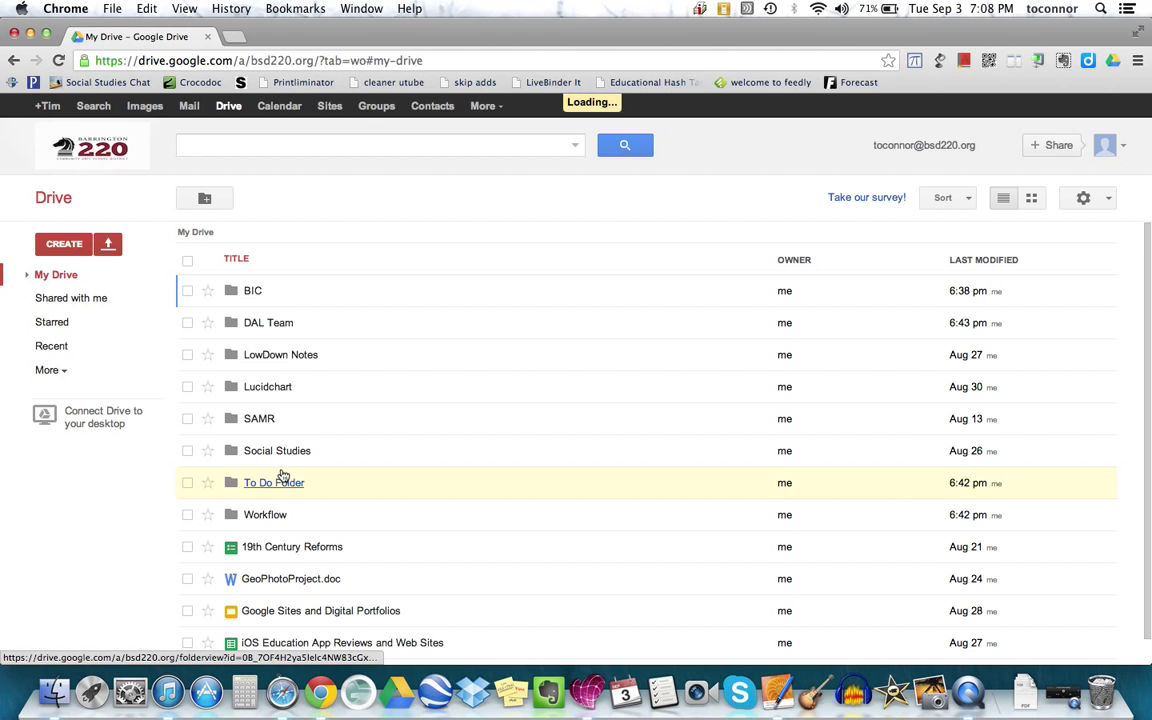
scroll(283, 475, "down", 1)
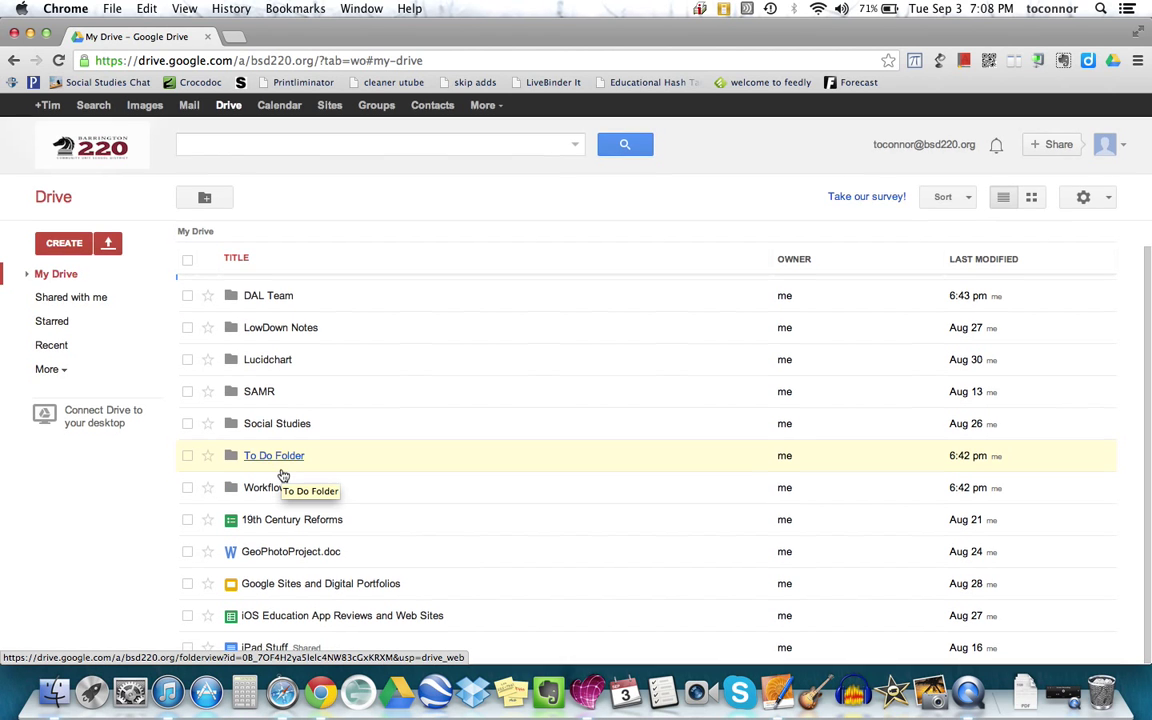
scroll(283, 475, "up", 1)
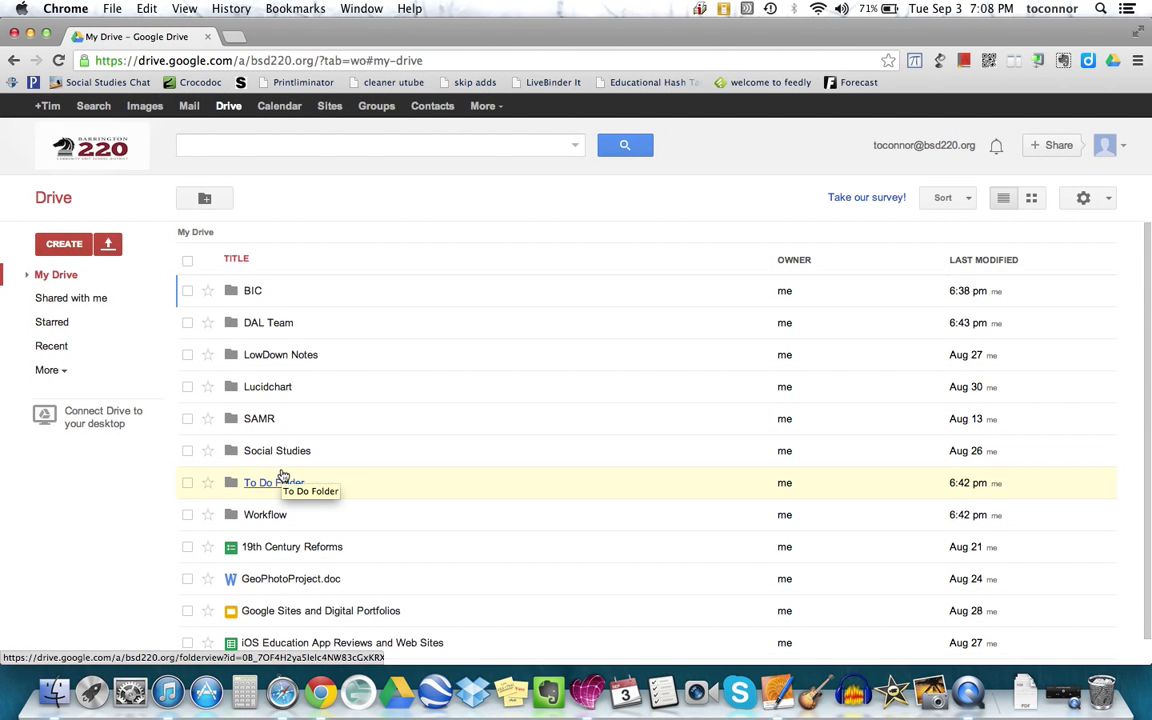
scroll(283, 475, "down", 1)
scroll(283, 475, "up", 1)
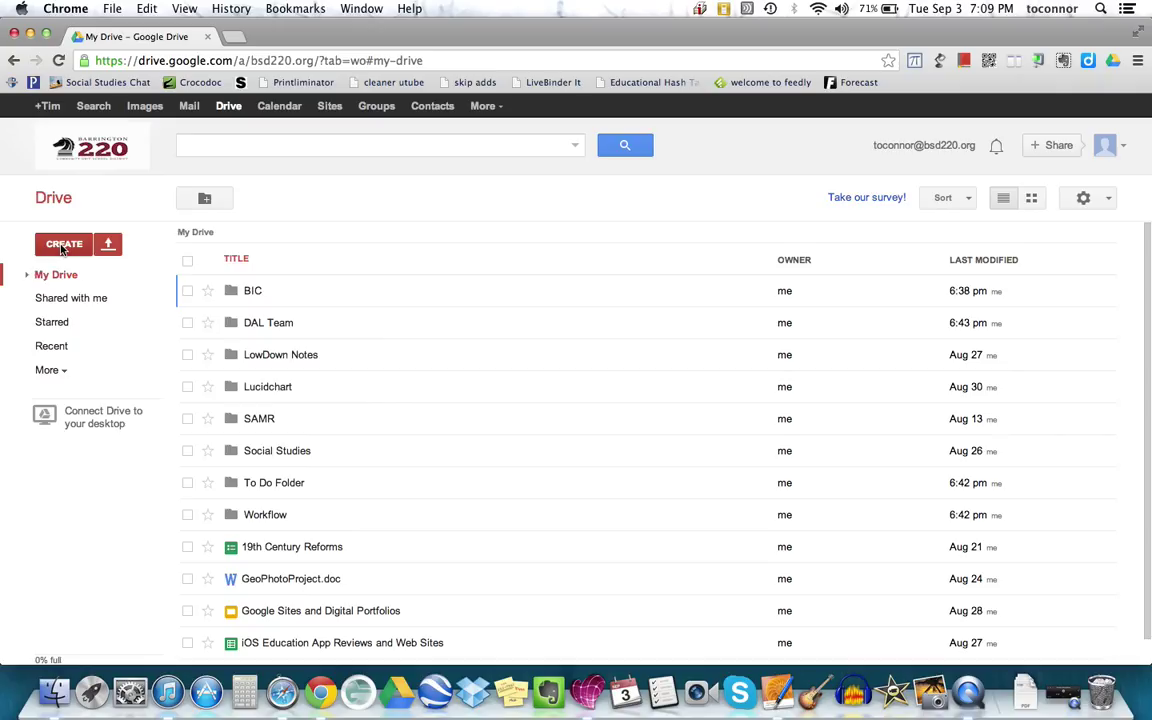
- Create a new My Drive folder via CREATE > Folder, naming it with the student's full name
left_click(62, 249)
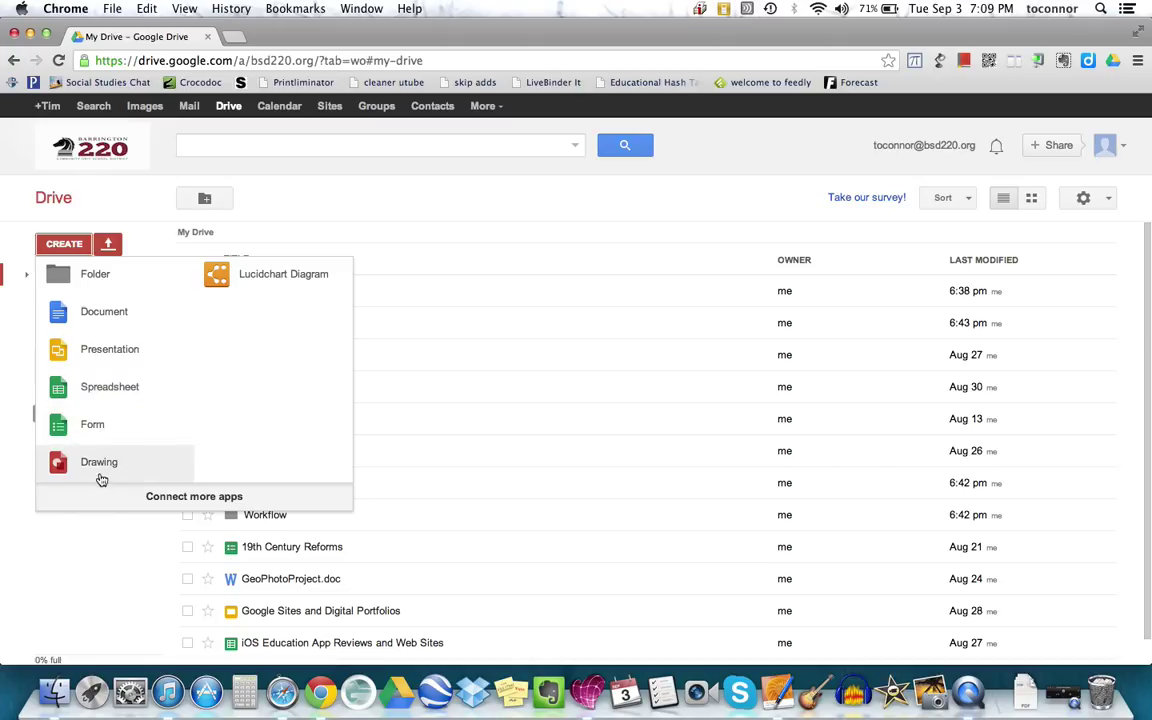
left_click(95, 276)
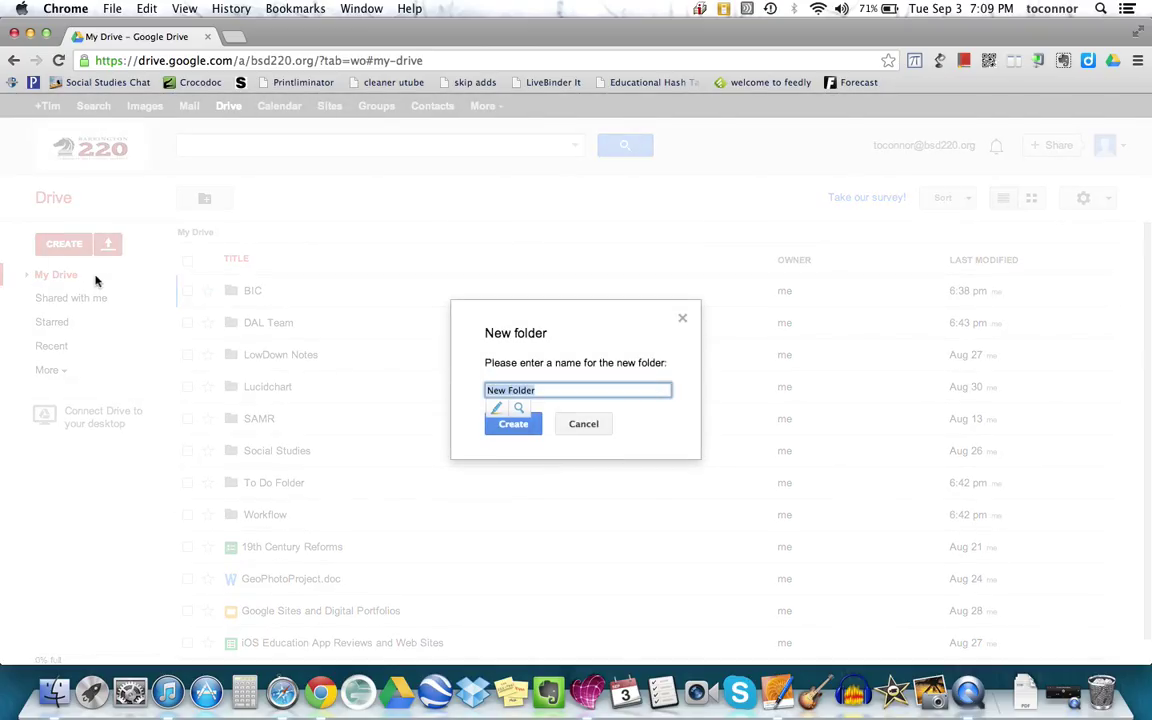
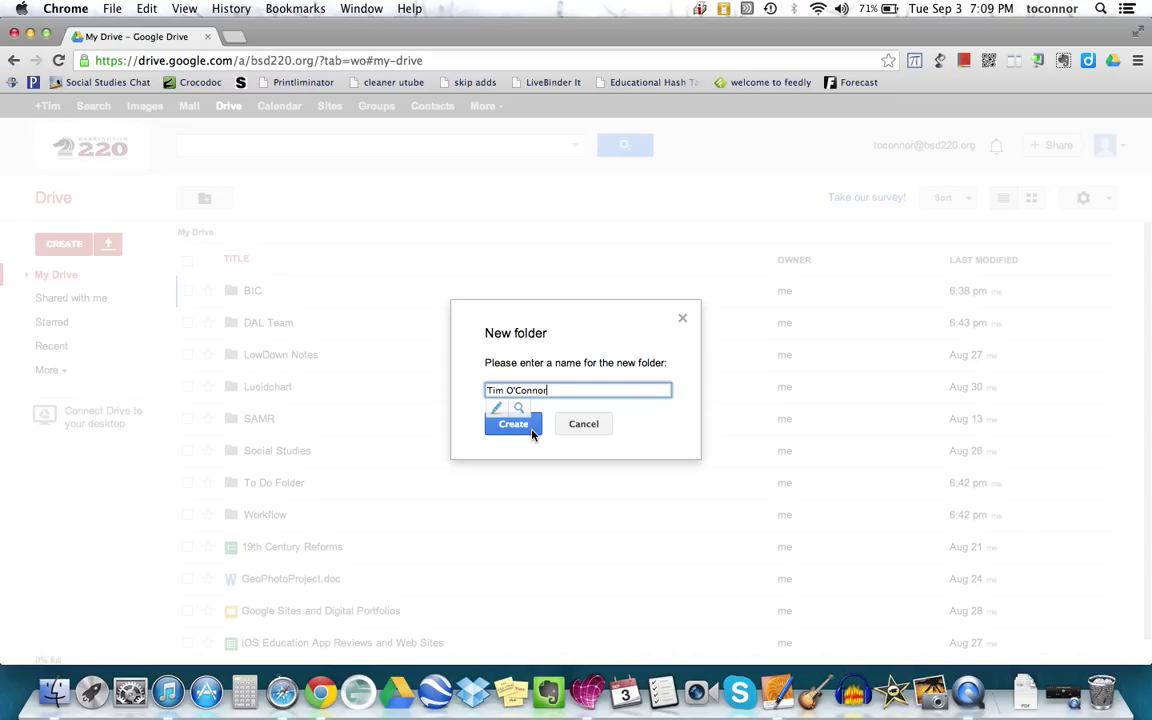
left_click(513, 424)
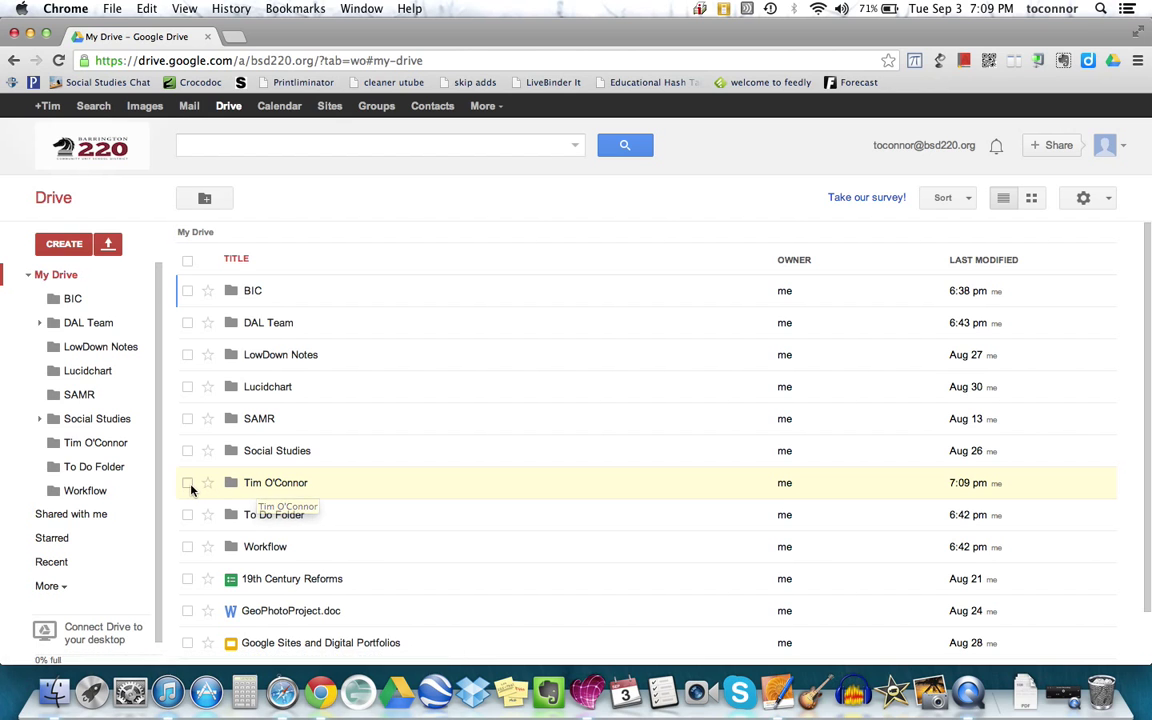
- Select the new name folder and bring up its sharing visibility options, currently Private
left_click(189, 484)
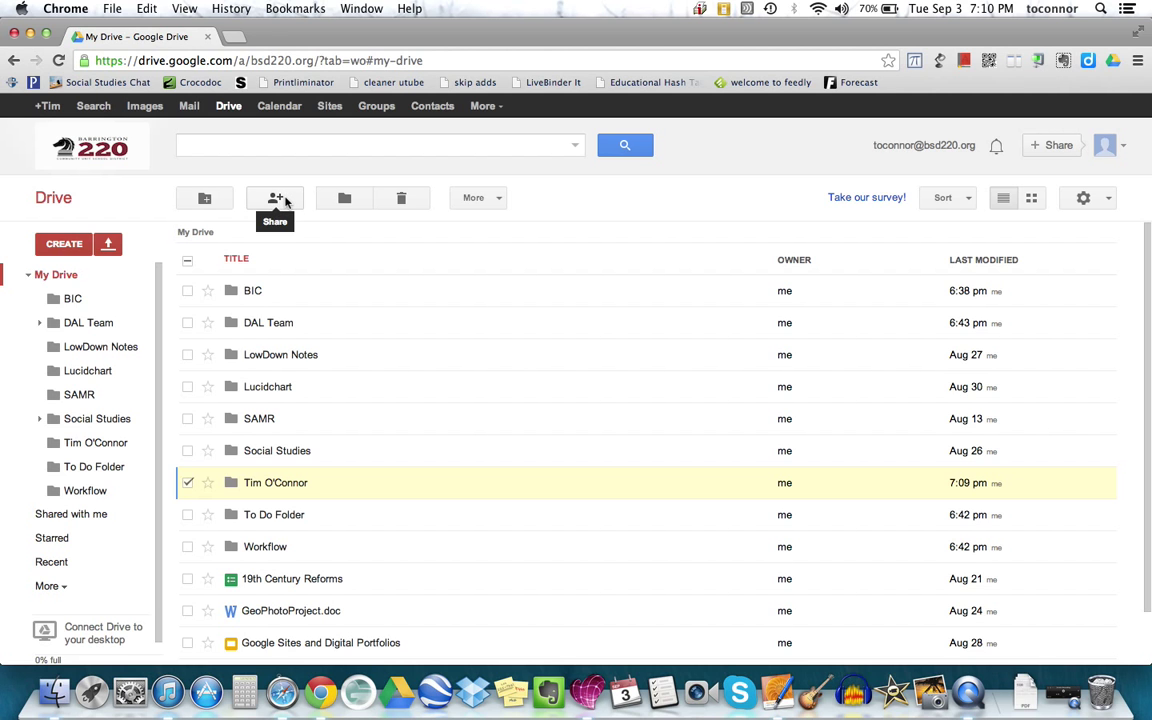
left_click(285, 201)
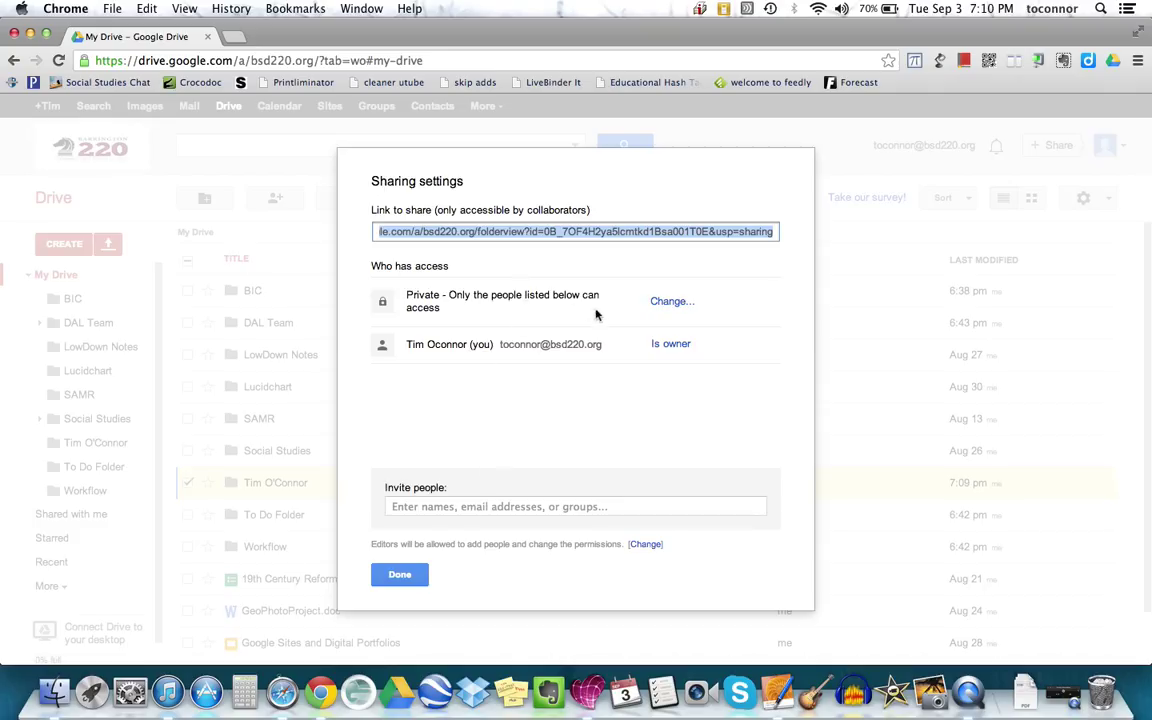
left_click(667, 302)
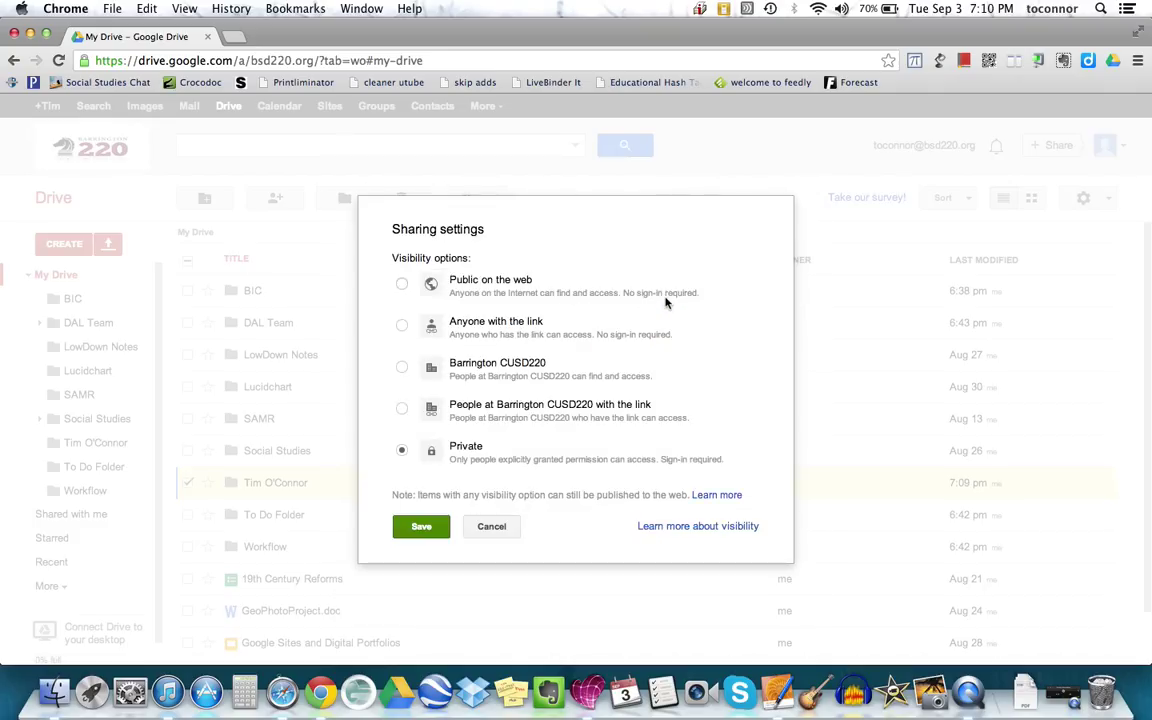
- Keep link visibility Private and add the teacher's e-mail address as an invitee
left_click(494, 530)
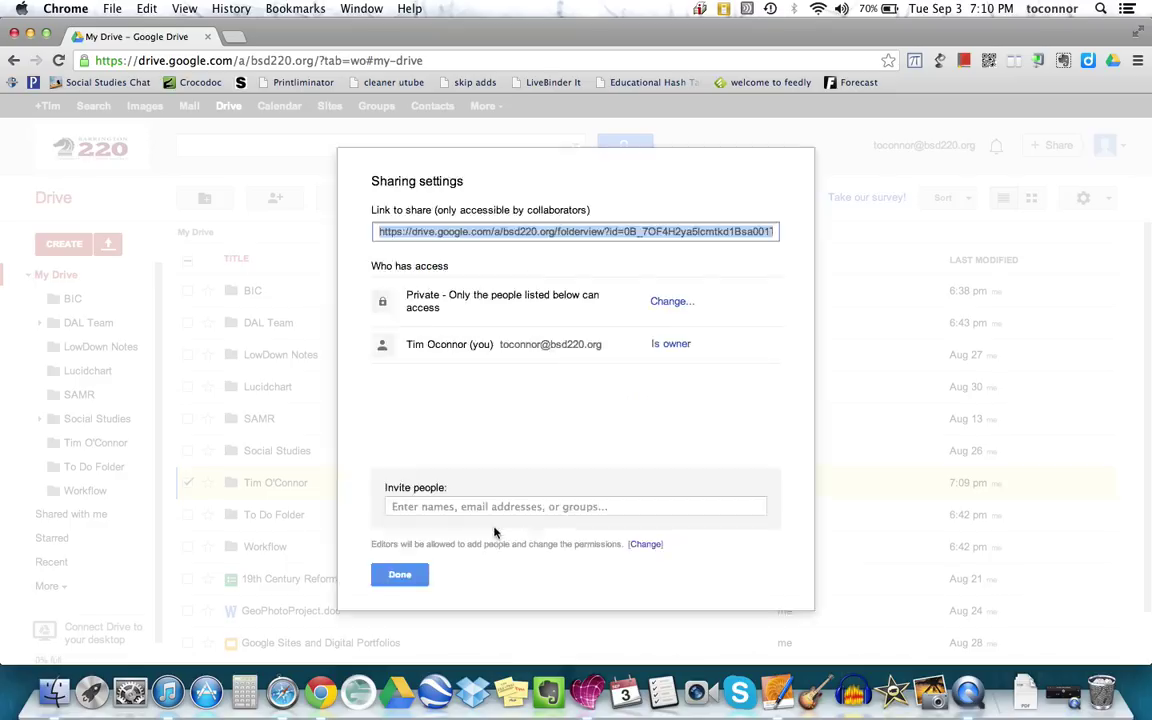
left_click(436, 512)
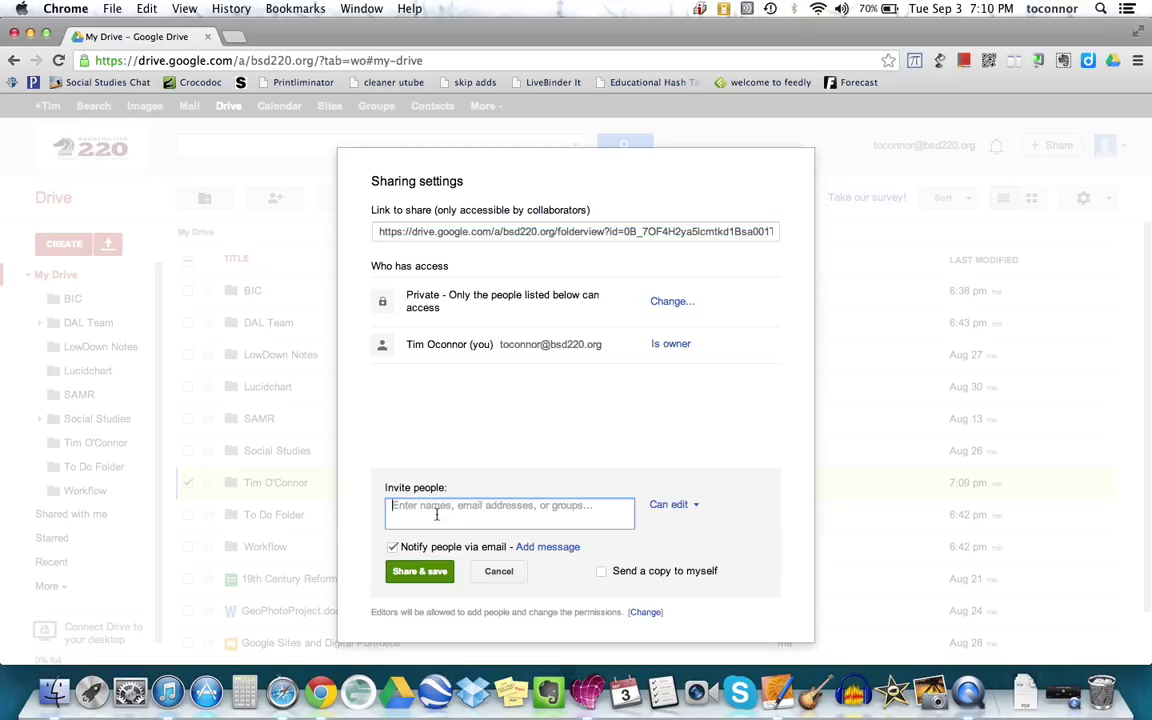
type("ro")
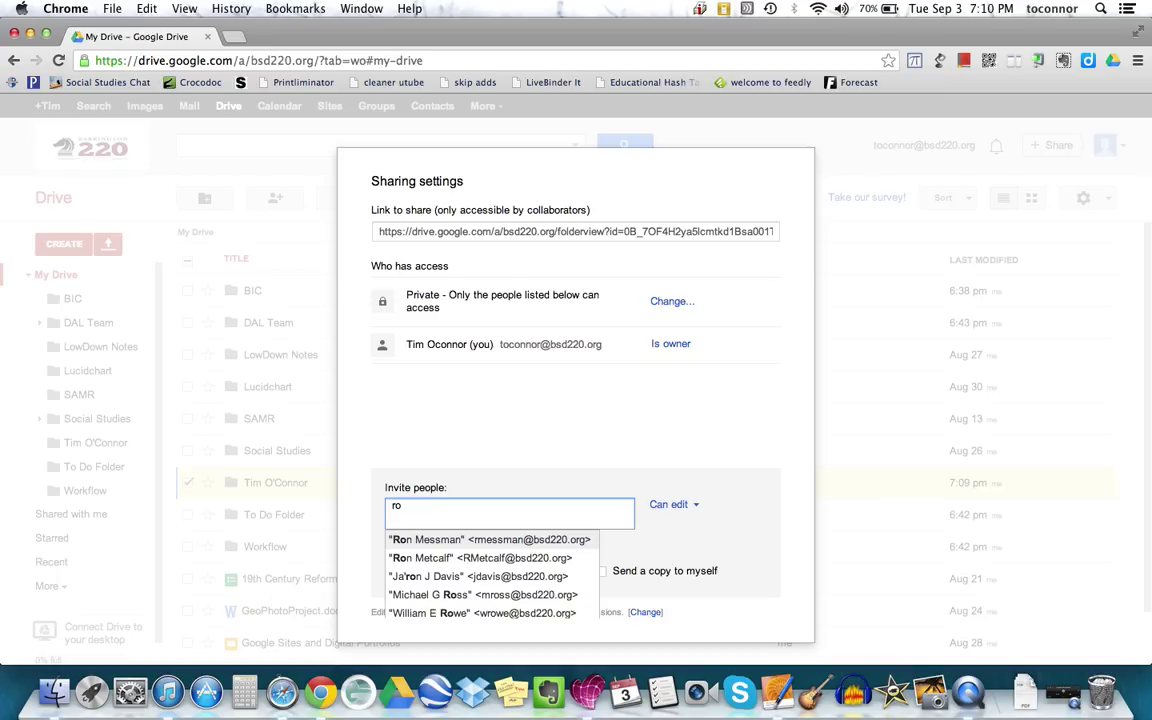
key("BackSpace")
key("BackSpace")
type("e")
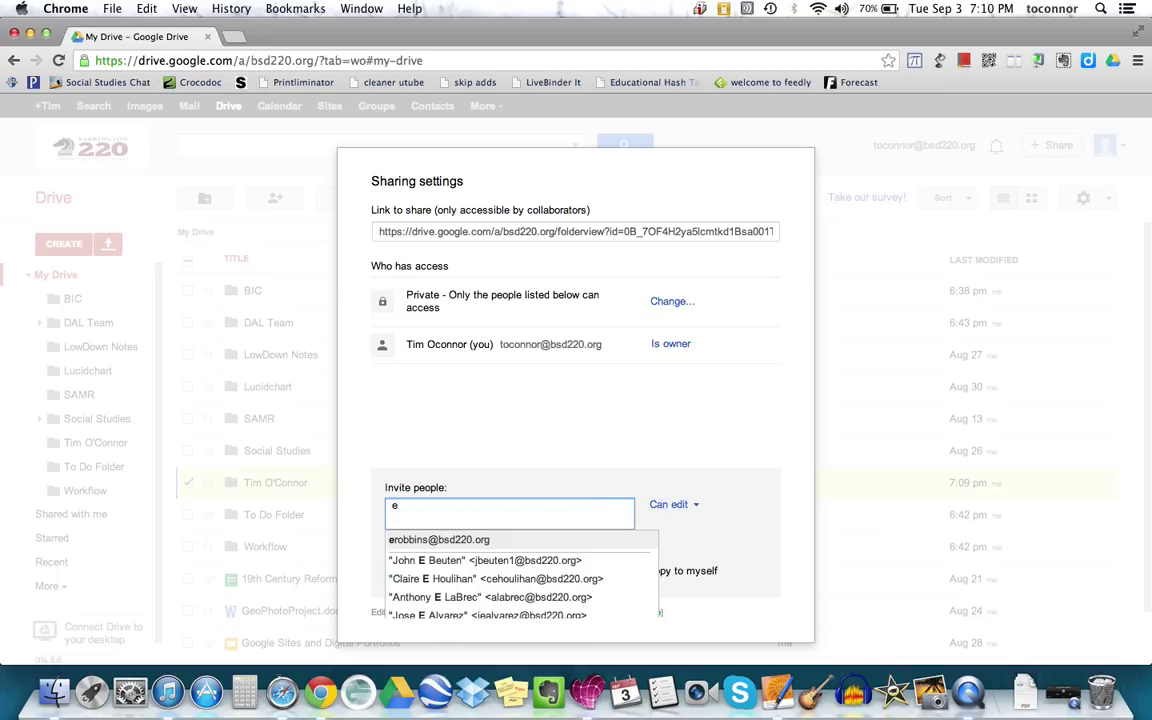
left_click(472, 540)
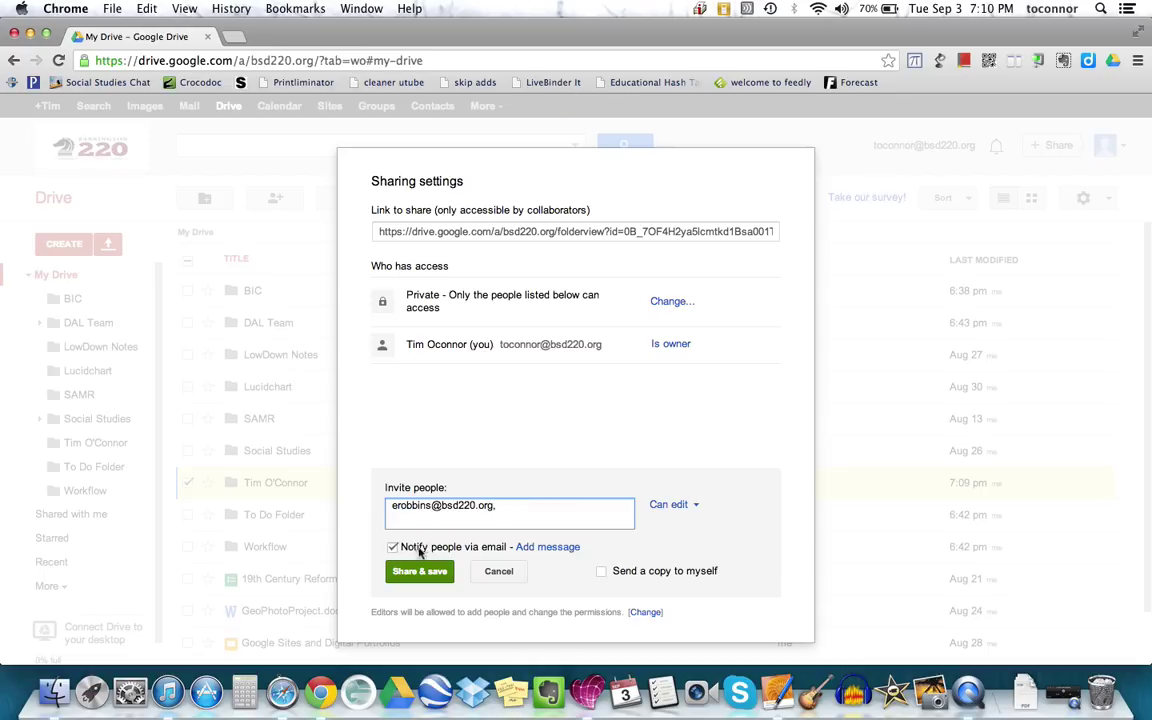
- Share the folder with the teacher with Can edit access and e-mail notification on
left_click(393, 548)
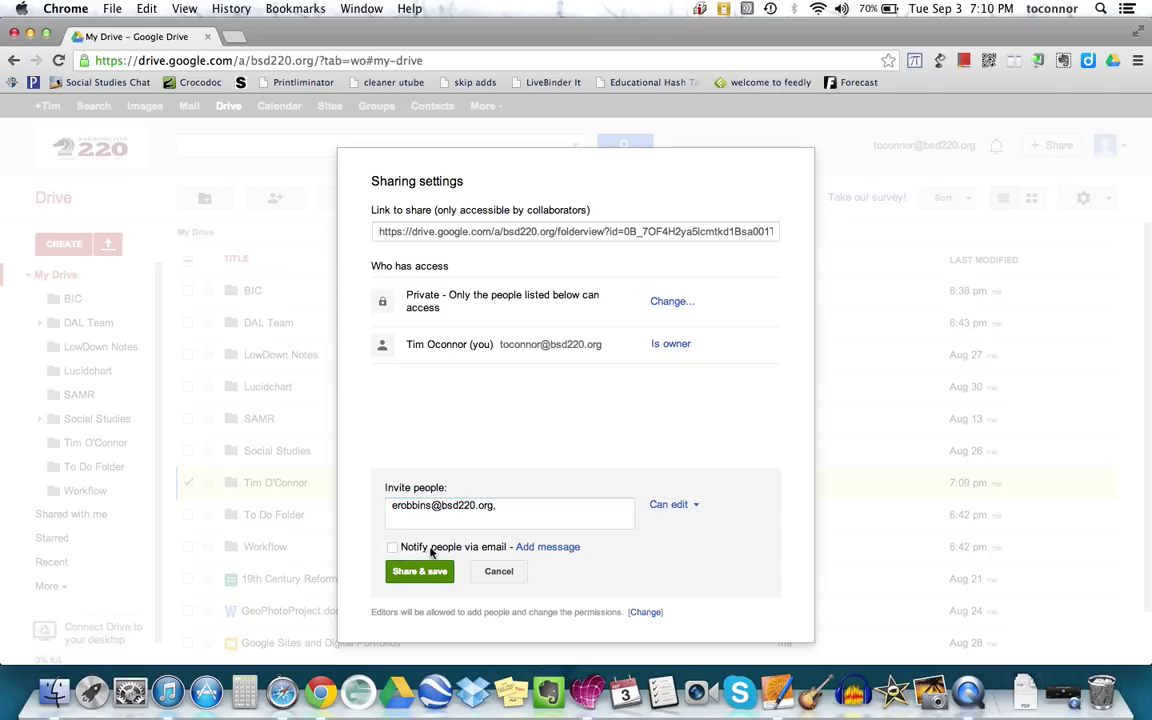
left_click(393, 548)
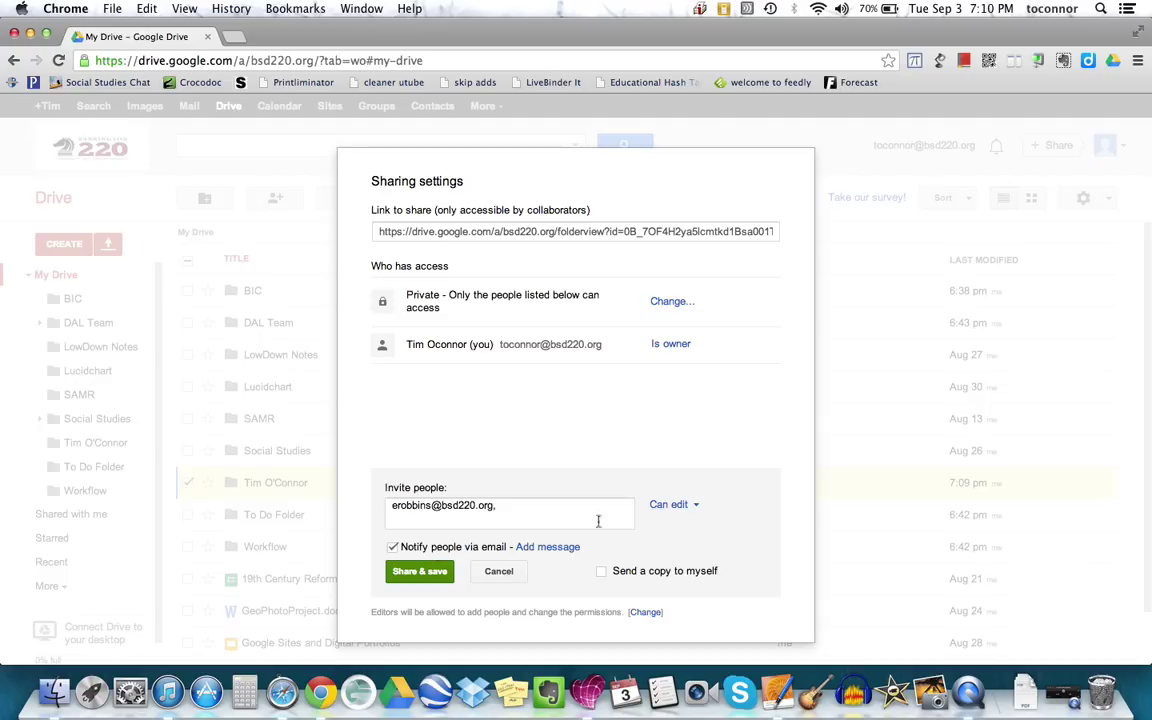
left_click(699, 511)
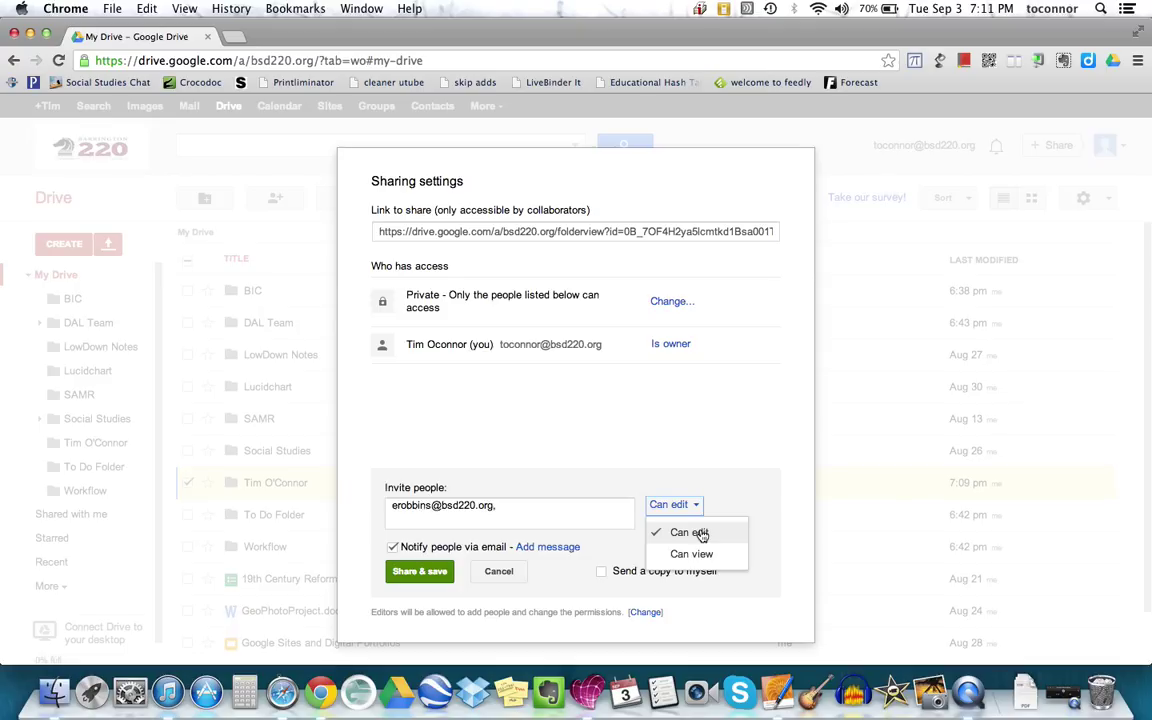
left_click(689, 541)
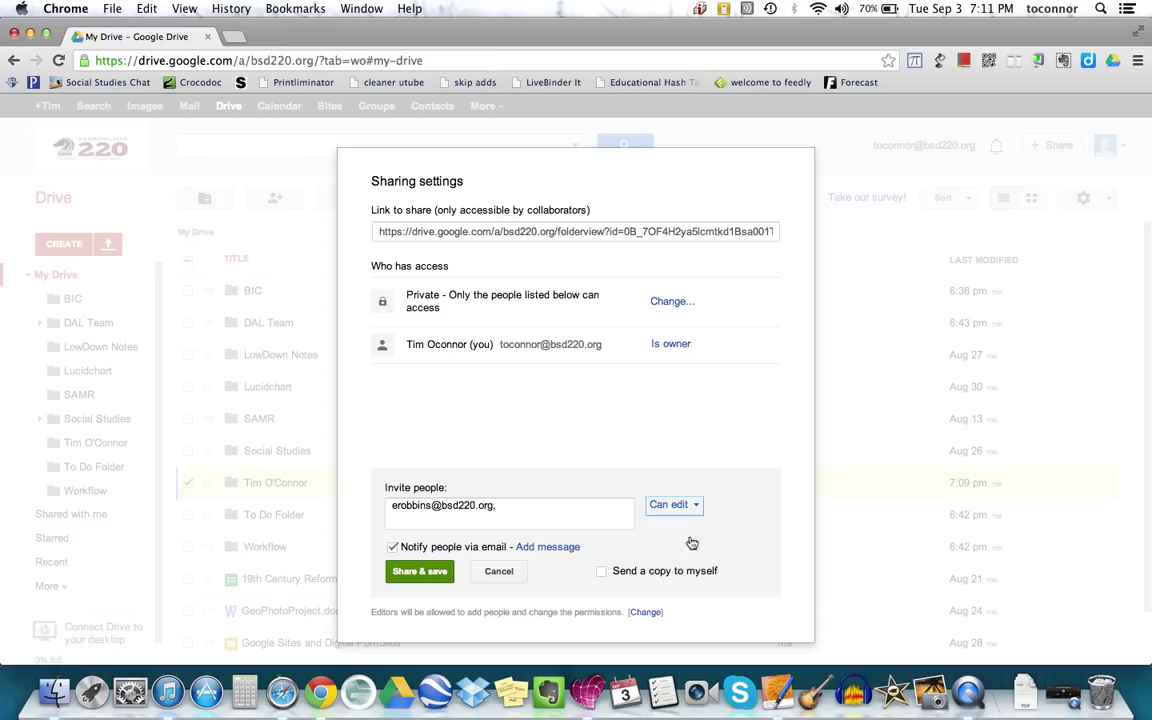
left_click(413, 574)
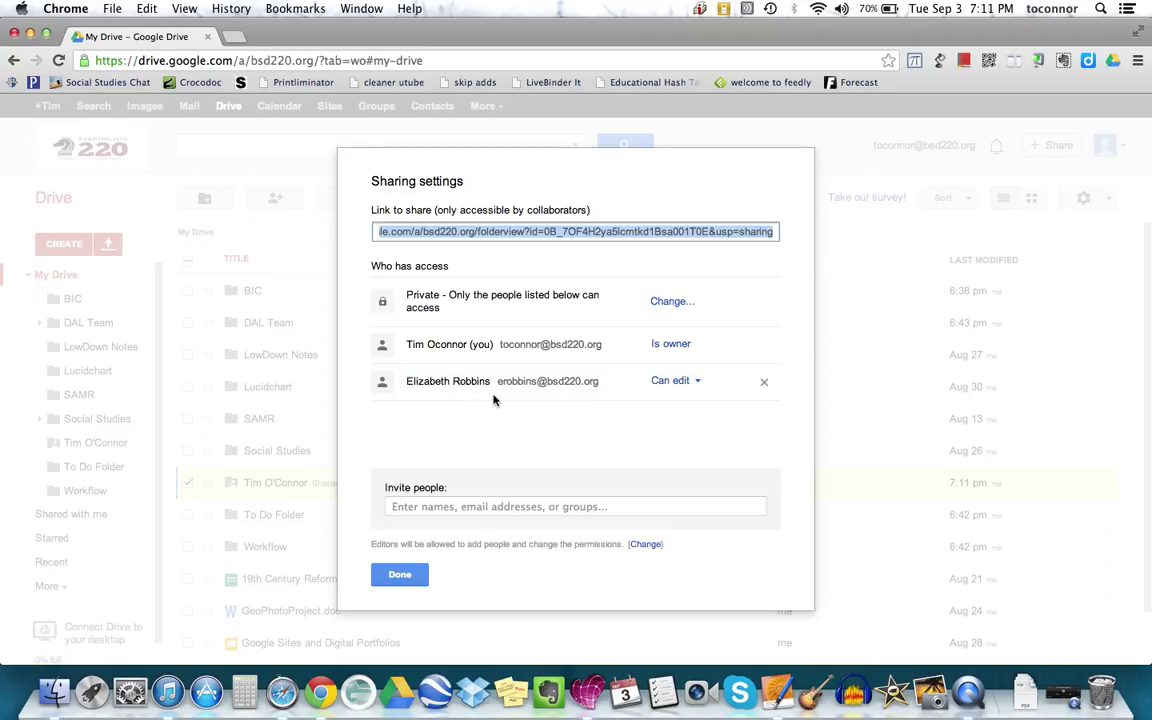
left_click(399, 574)
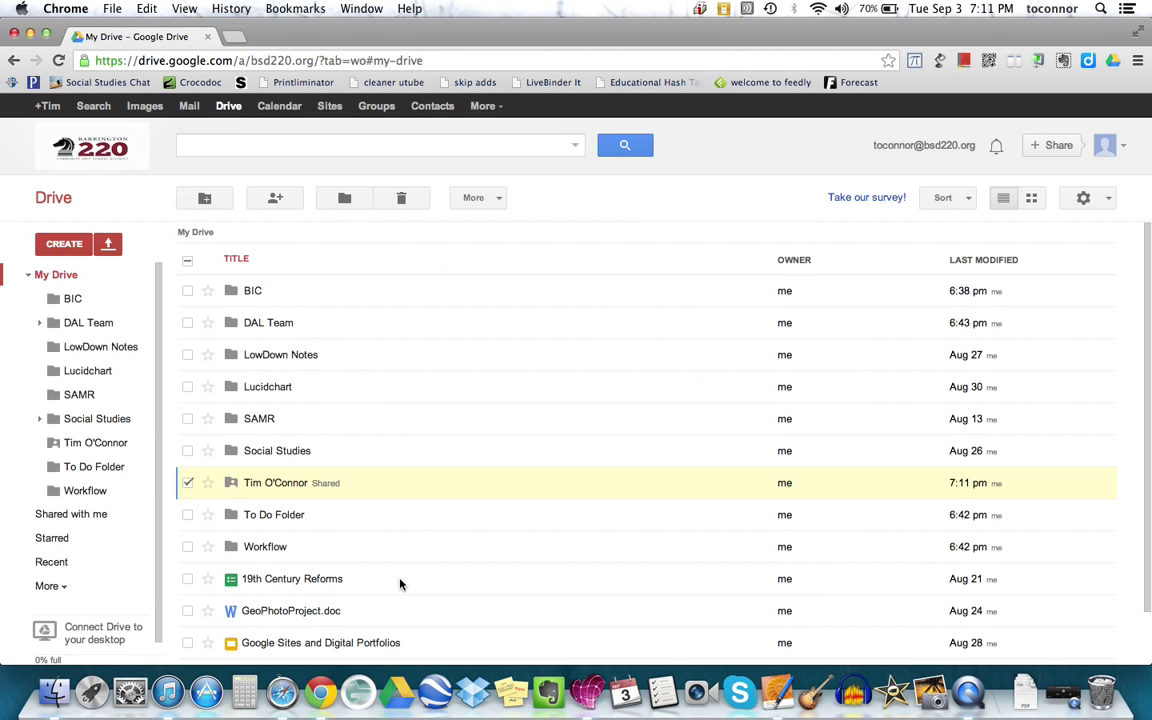
- Open the shared name folder and create a new Document there using 'Create and share'
left_click(187, 484)
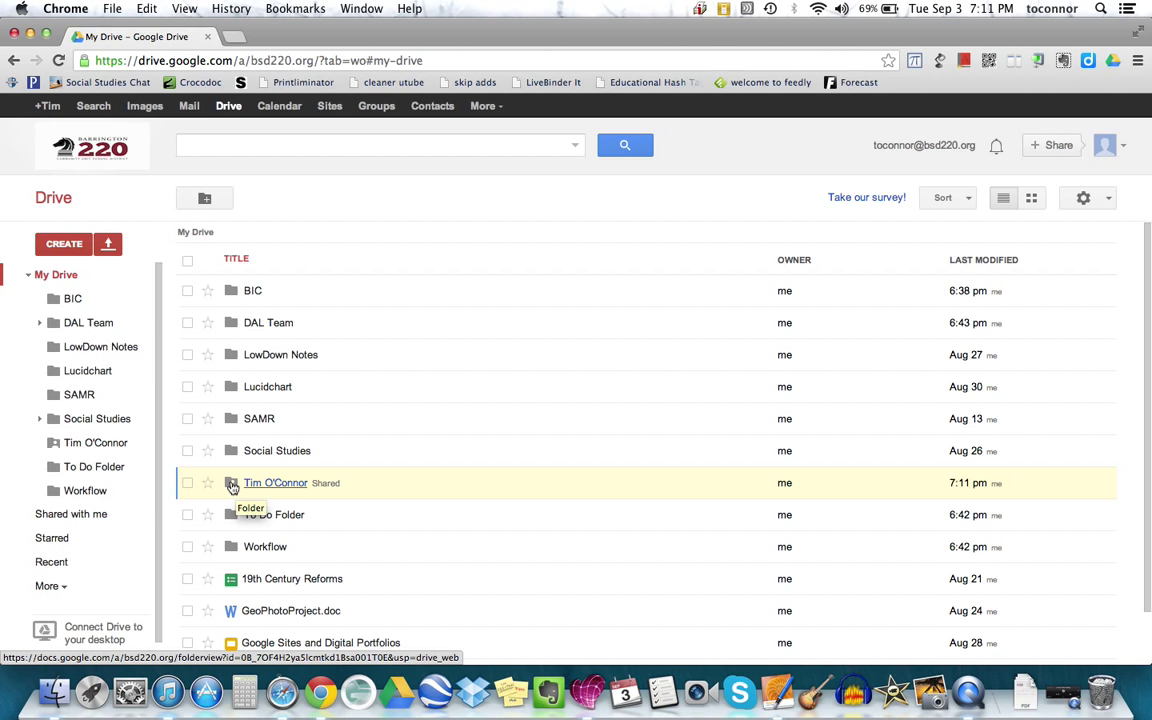
left_click(289, 483)
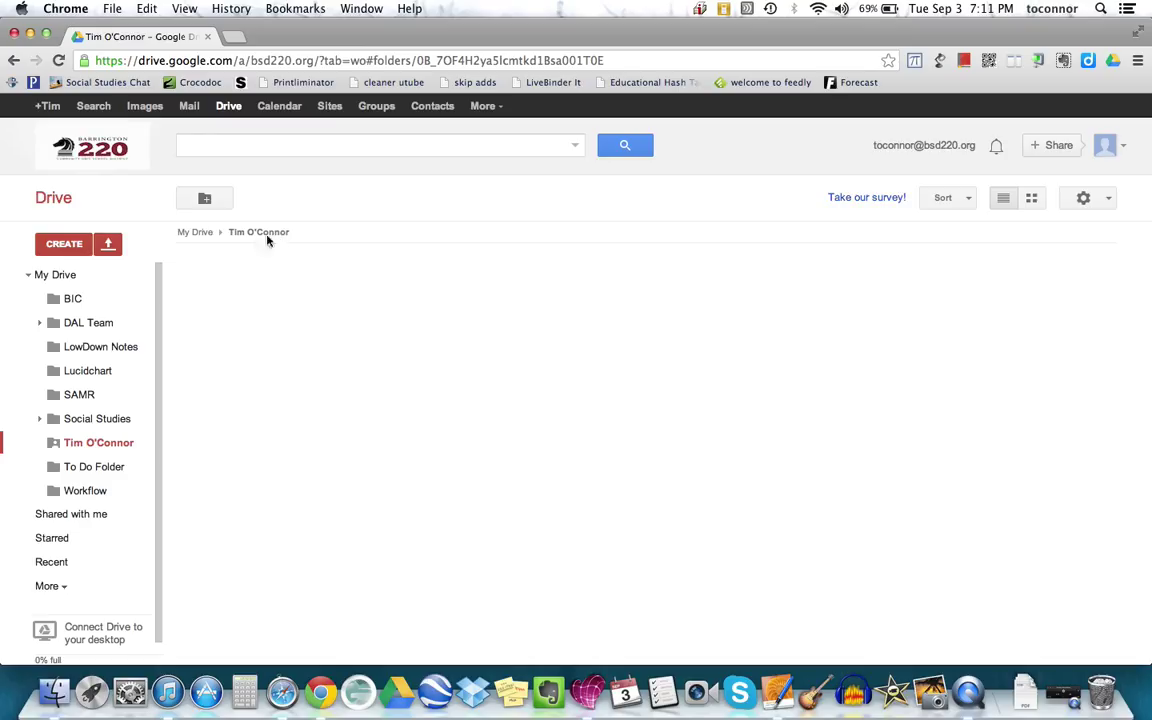
left_click(66, 245)
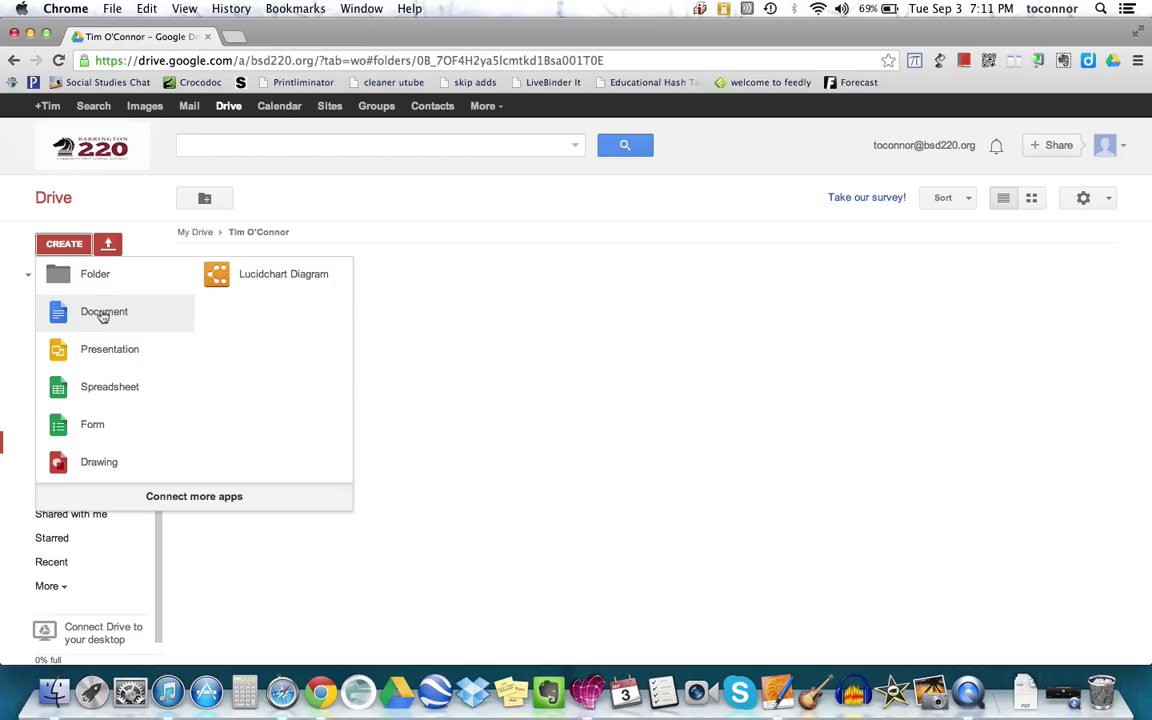
left_click(103, 314)
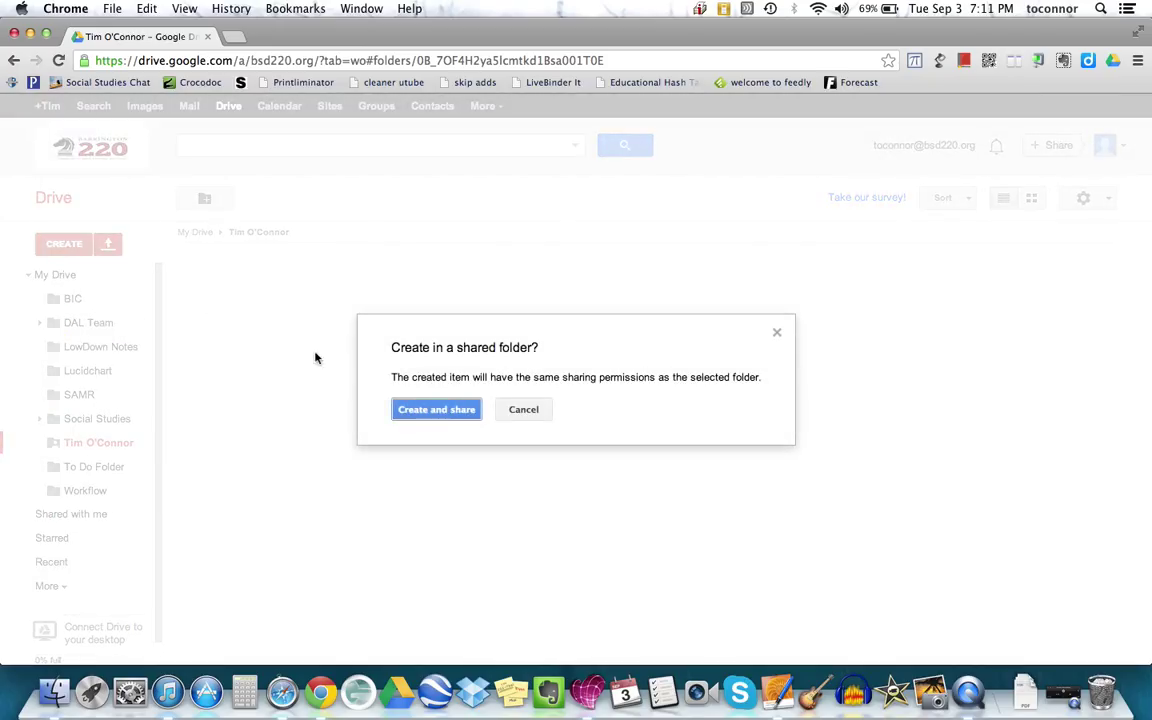
left_click(447, 410)
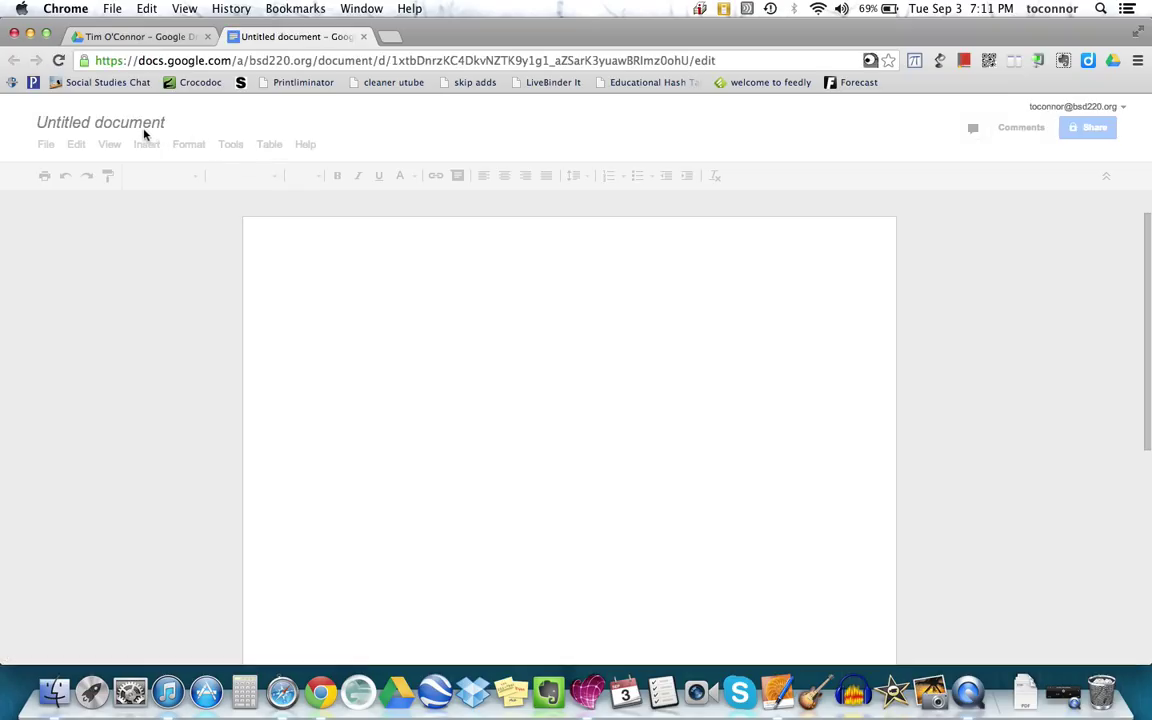
- Rename the Untitled document to 'Journal 2'
left_click(113, 125)
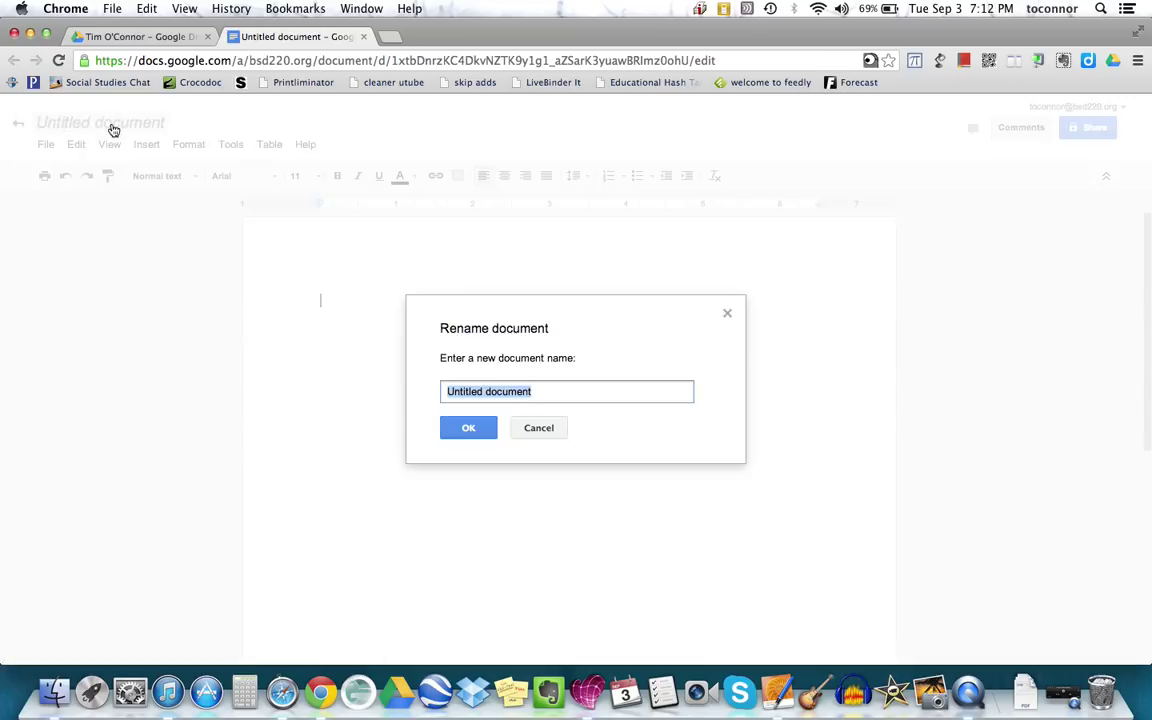
type("Journ")
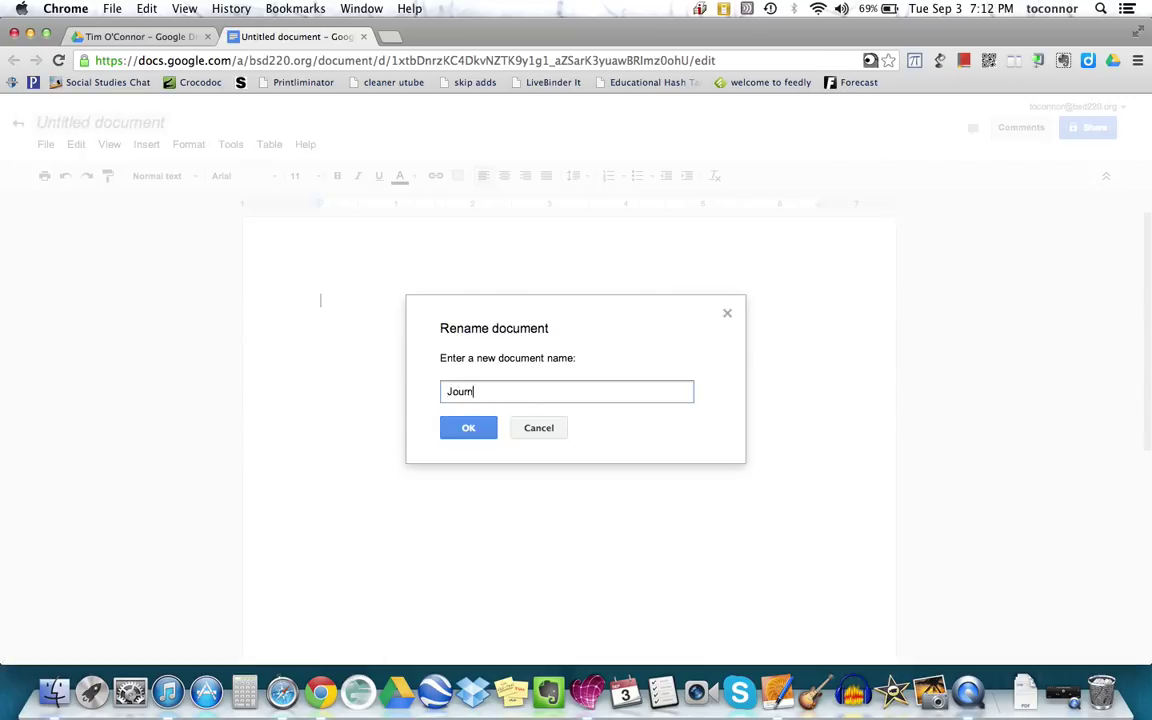
type("al 2")
left_click(481, 425)
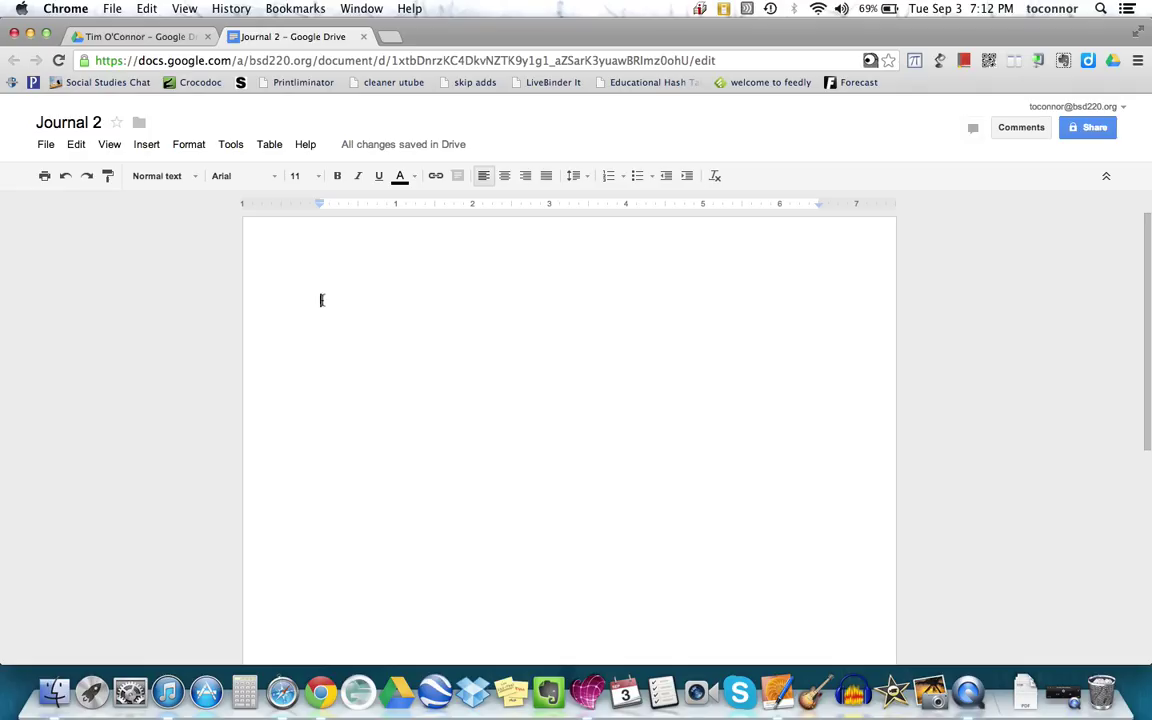
- Paste the prompt about using the MacBook in class and add blank lines below it
right_click(321, 300)
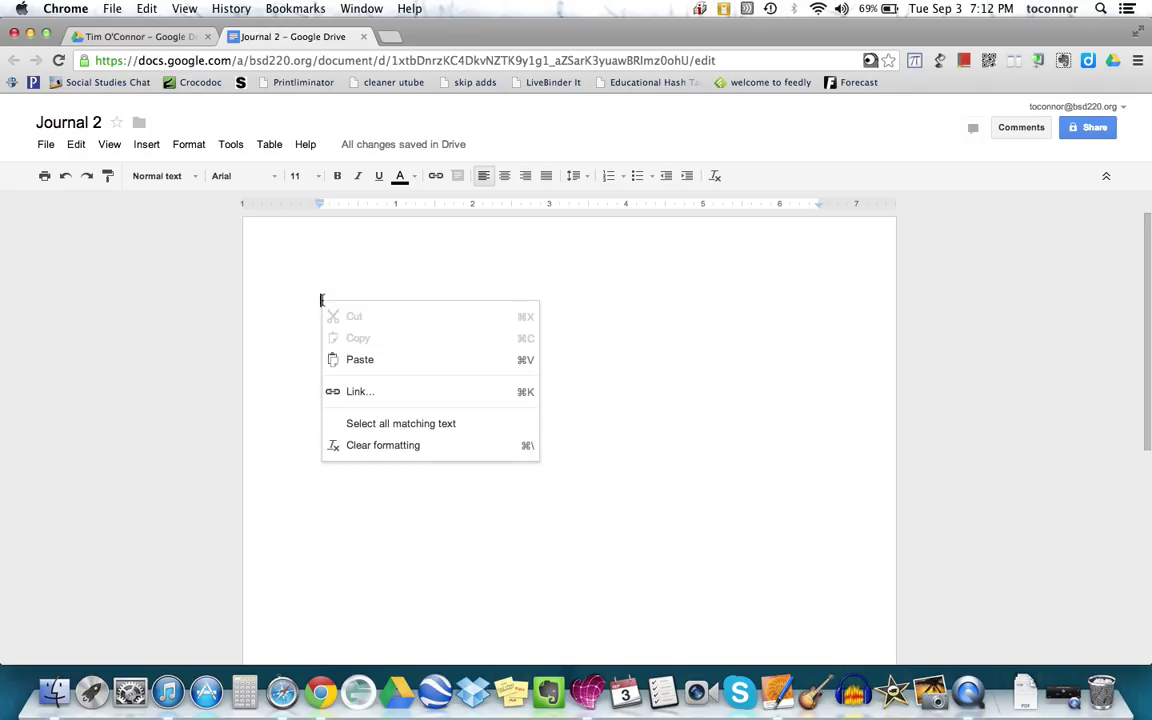
left_click(372, 369)
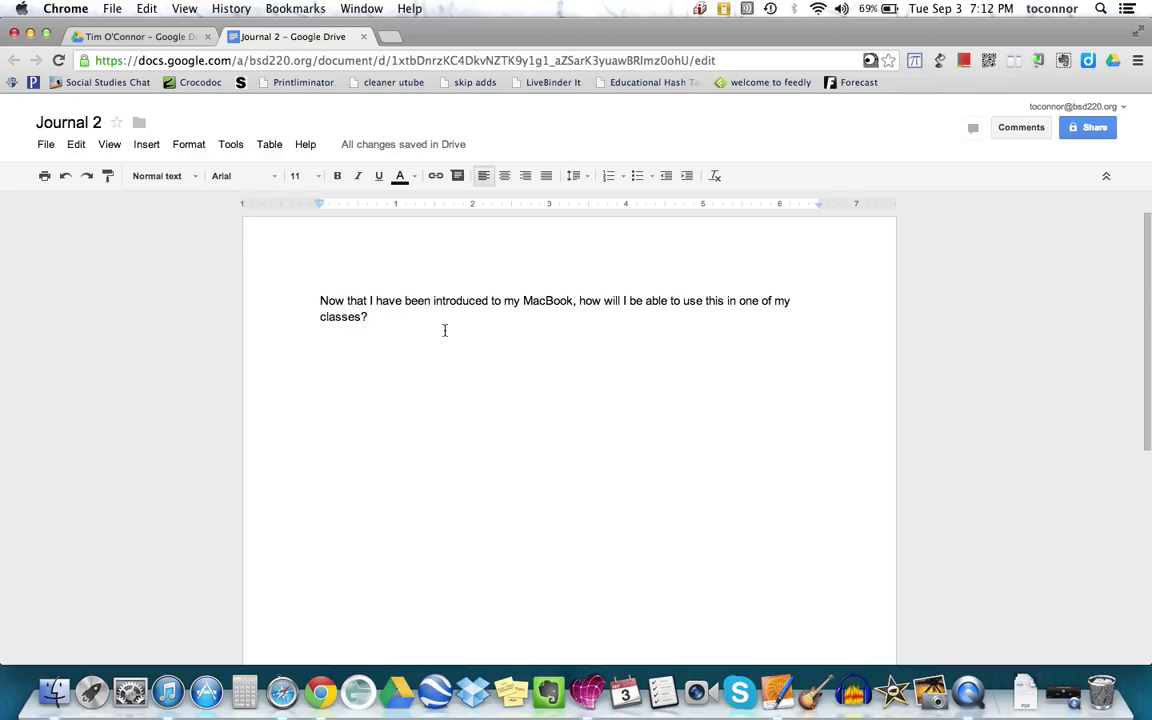
key("Return")
key("Return")
left_click(132, 38)
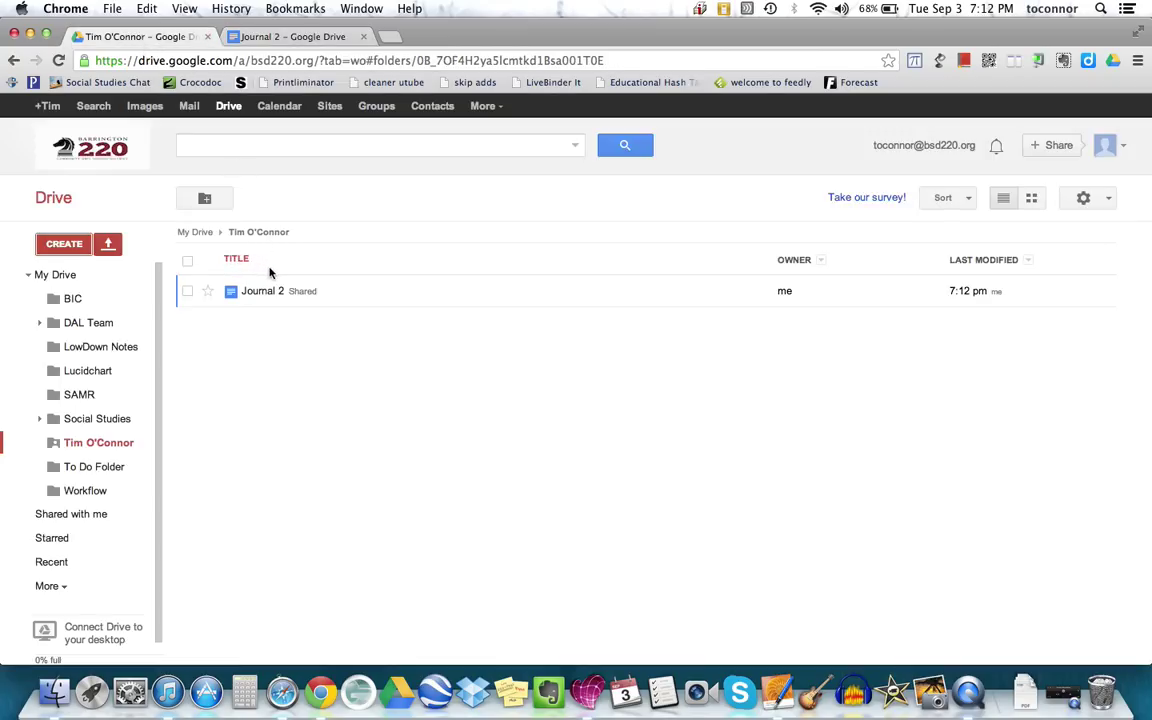
left_click(308, 40)
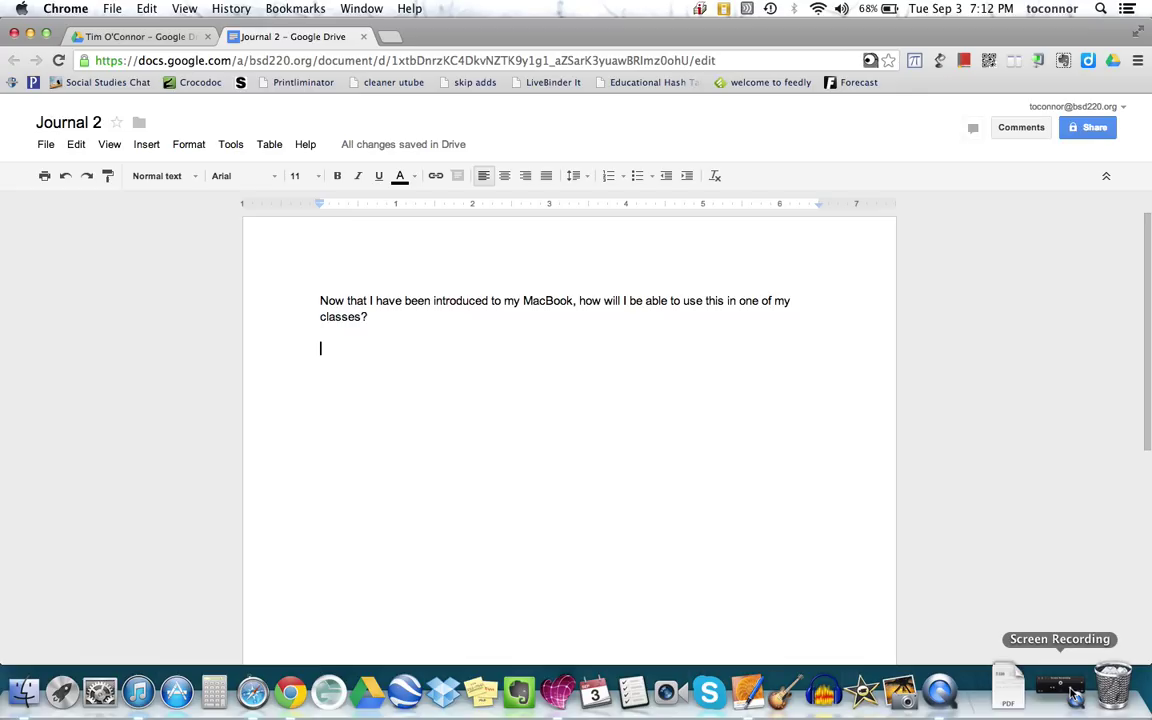
left_click(1073, 693)
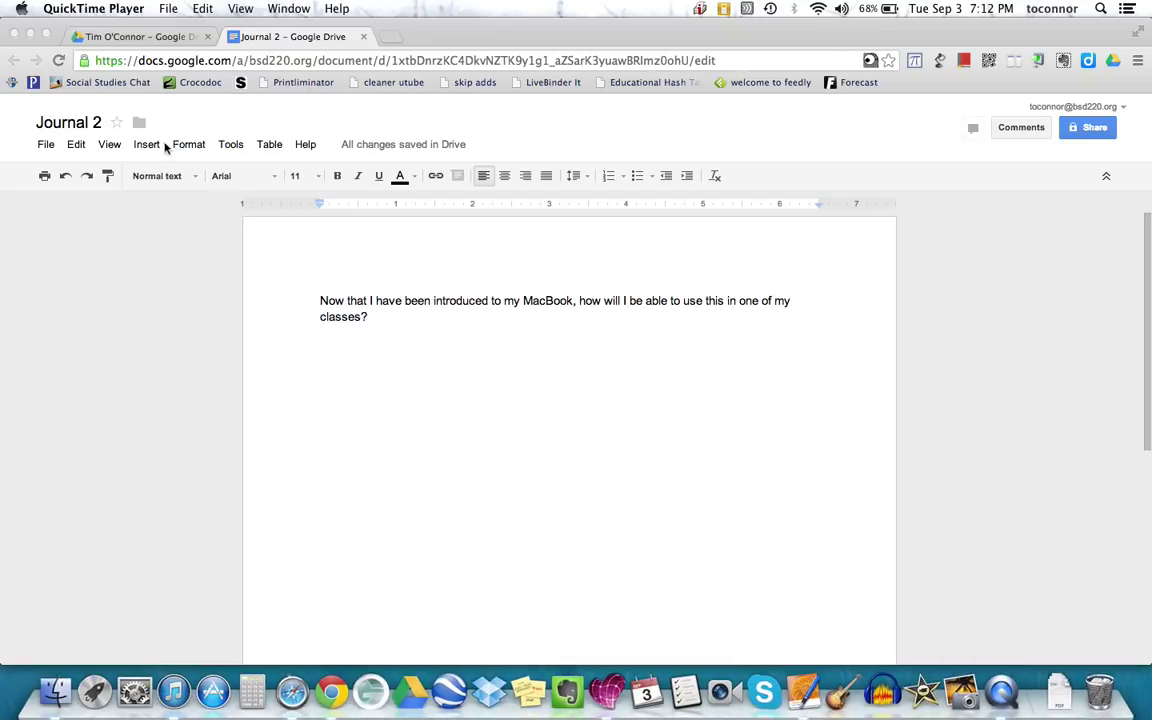